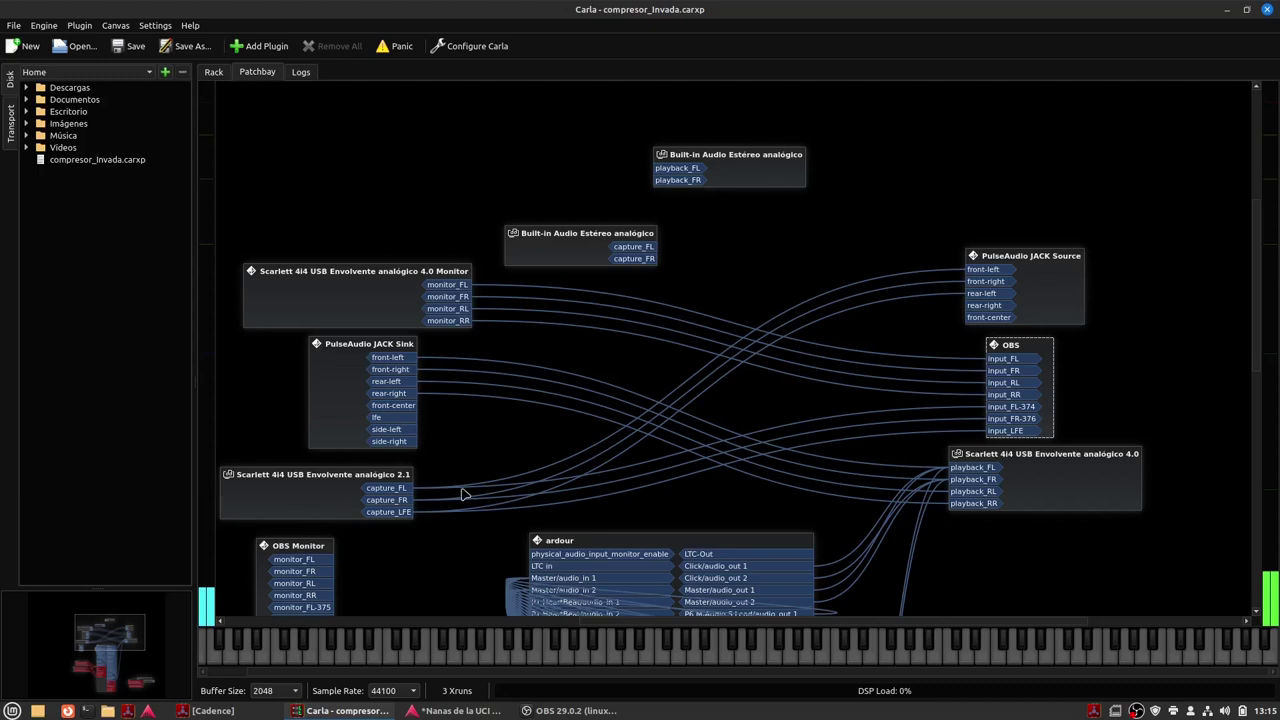
- Spread out the PulseAudio JACK Source, OBS and Scarlett 4i4 USB Envolvente analógico 4.0 playback boxes in the patchbay
{"action": "scroll", "coordinate": [957, 320], "scroll_direction": "down", "scroll_amount": 1}
{"action": "left_click_drag", "start_coordinate": [1052, 269], "coordinate": [1059, 258]}
{"action": "left_click_drag", "start_coordinate": [1047, 313], "coordinate": [1065, 300]}
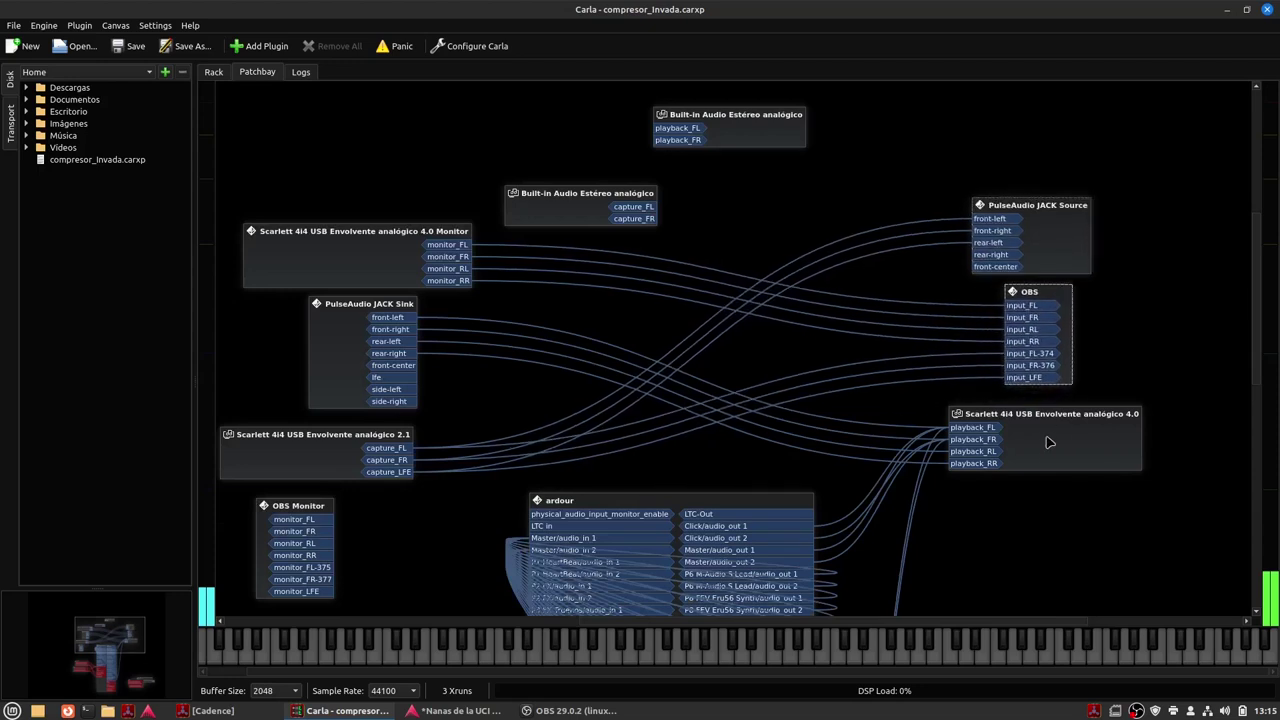
{"action": "left_click_drag", "start_coordinate": [1049, 442], "coordinate": [1078, 440]}
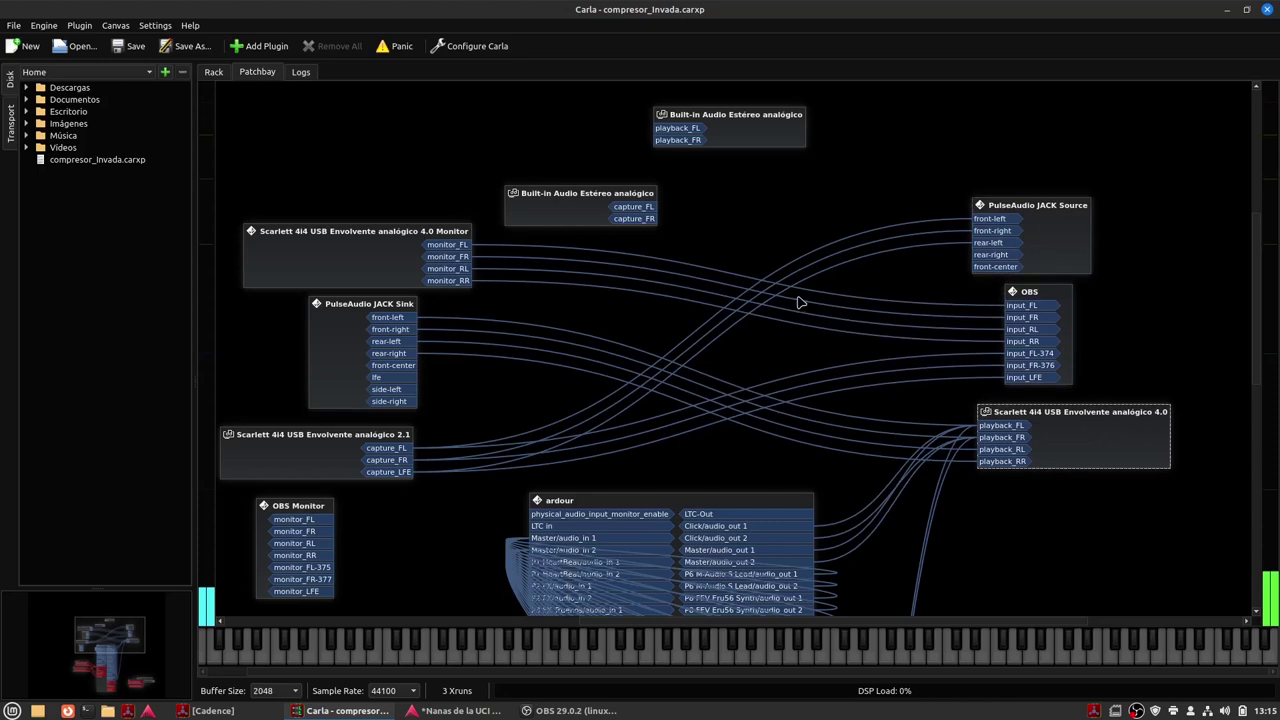
- Check the ardour box's connections in the patchbay, and quit Carla
{"action": "scroll", "coordinate": [798, 302], "scroll_direction": "down", "scroll_amount": 6}
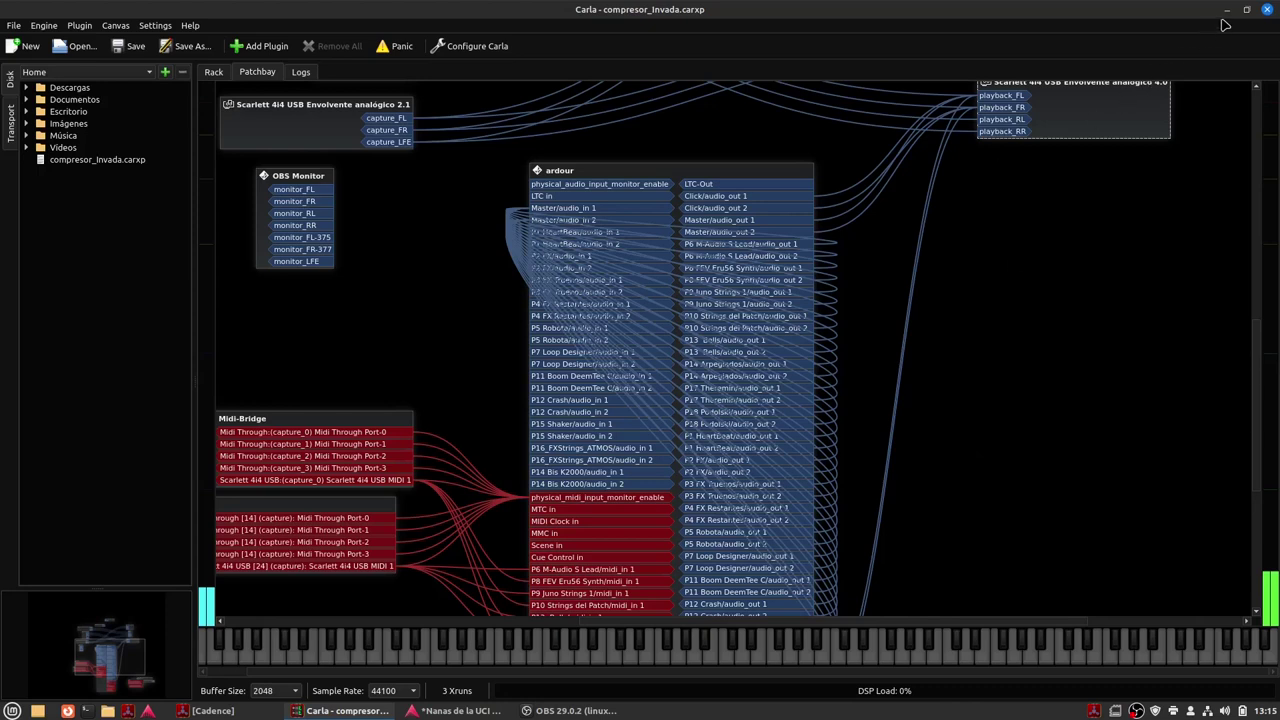
{"action": "left_click", "coordinate": [1267, 9]}
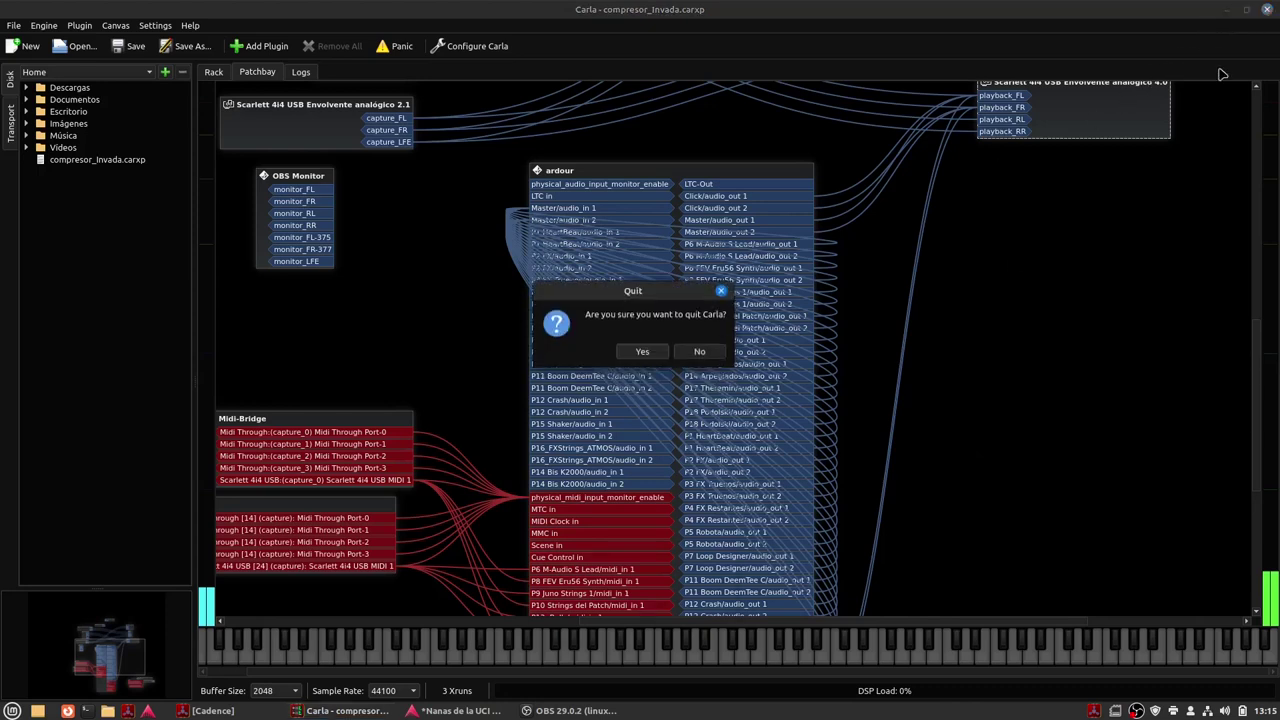
{"action": "left_click", "coordinate": [654, 352]}
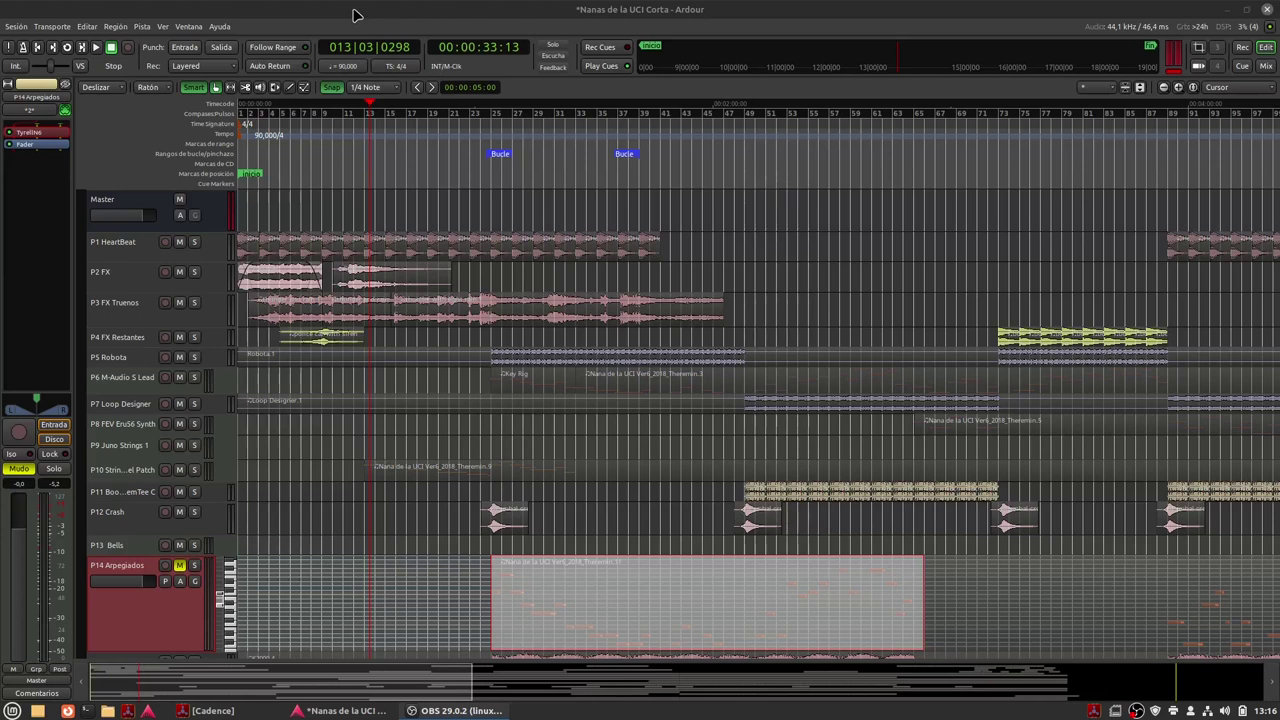
- Switch to the Ardour session, return the playhead to the start and look through the tracks from Master to P18 Podolski
{"action": "left_click", "coordinate": [186, 634]}
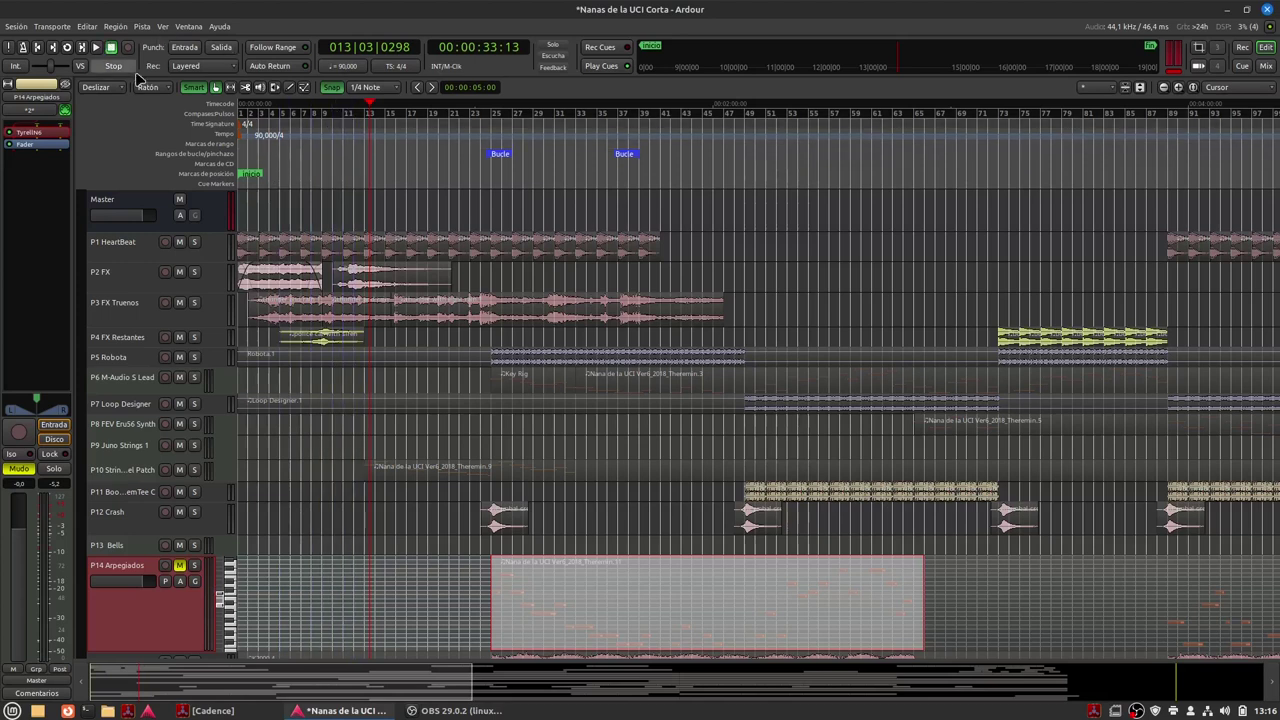
{"action": "left_click", "coordinate": [37, 48]}
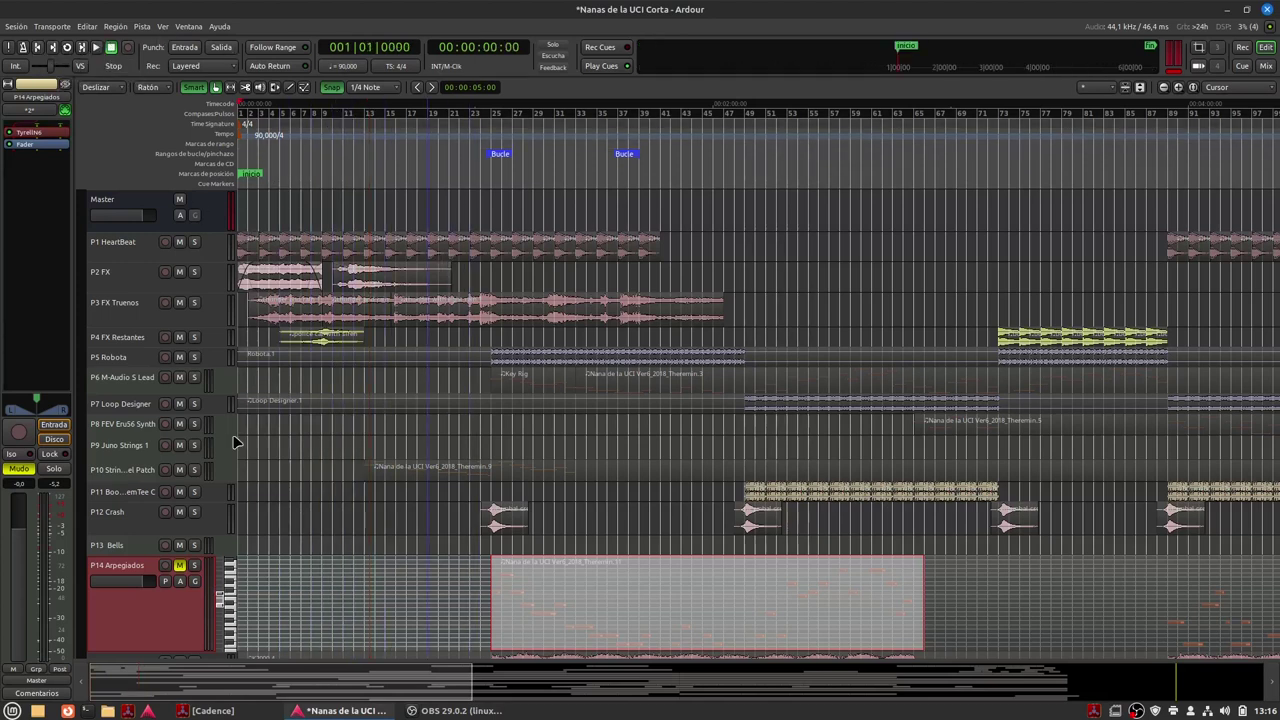
{"action": "scroll", "coordinate": [234, 437], "scroll_direction": "down", "scroll_amount": 5}
{"action": "scroll", "coordinate": [234, 437], "scroll_direction": "down", "scroll_amount": 3}
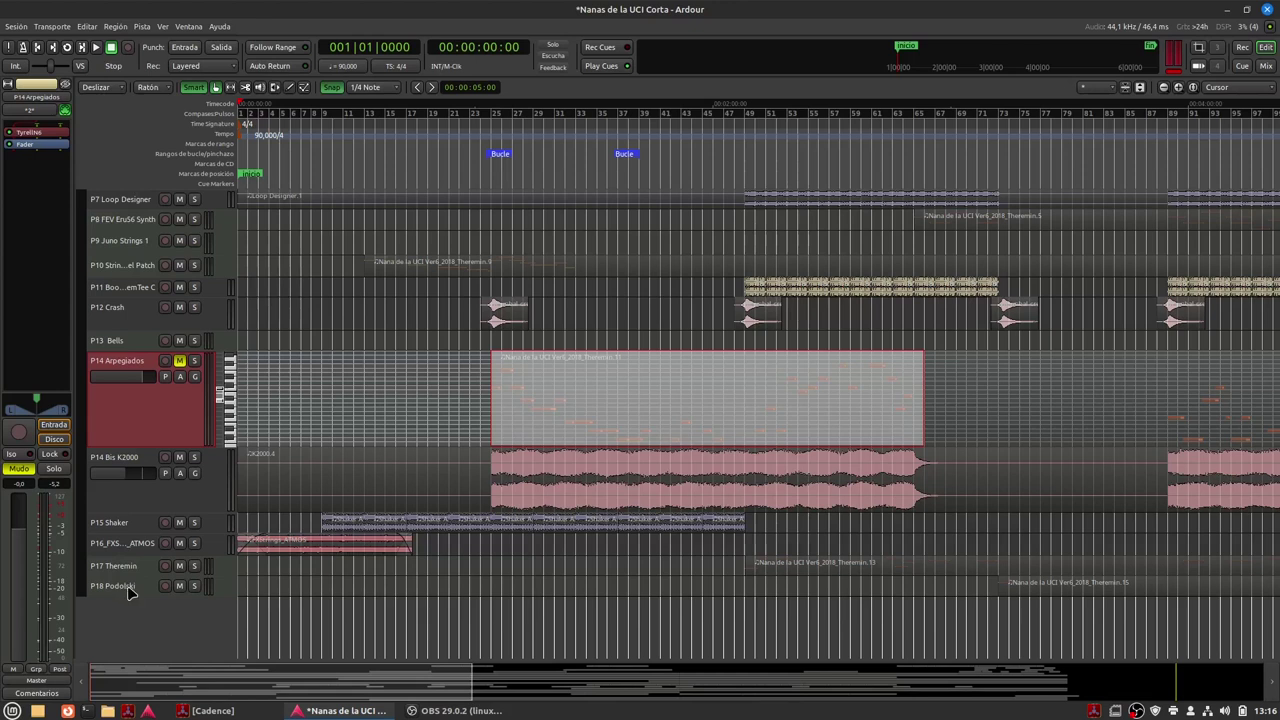
{"action": "scroll", "coordinate": [128, 593], "scroll_direction": "up", "scroll_amount": 8}
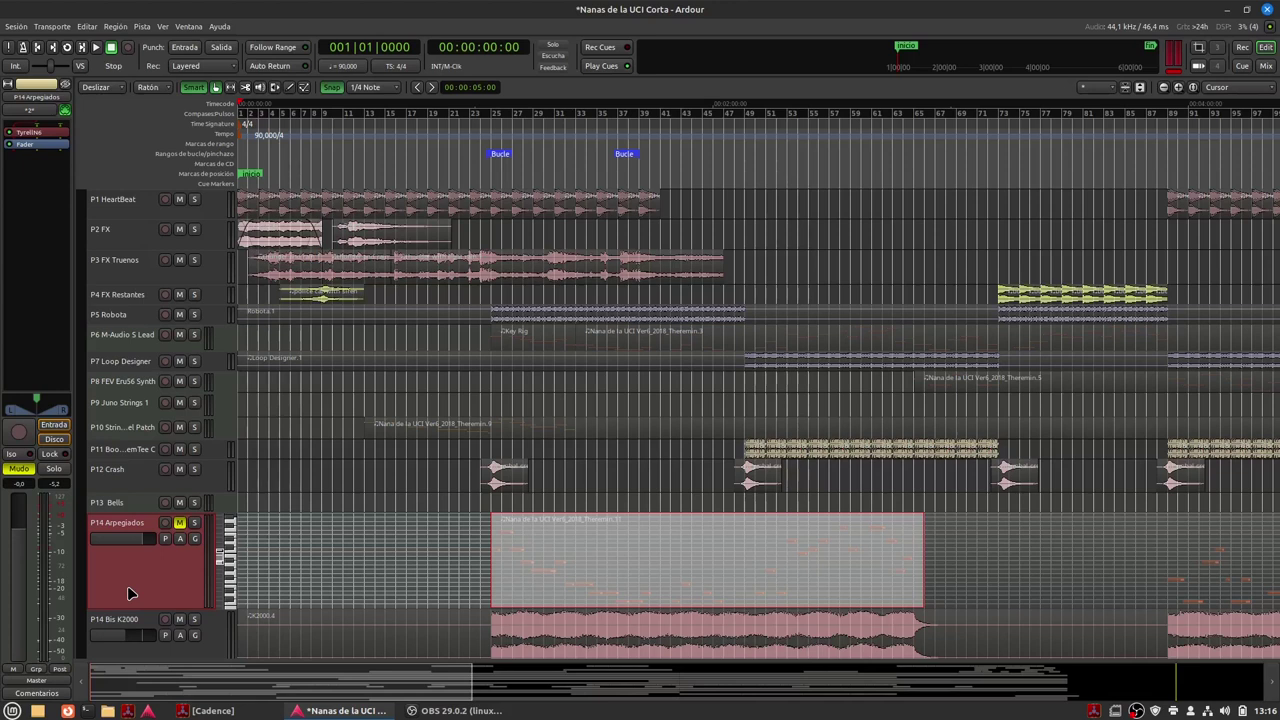
{"action": "scroll", "coordinate": [183, 565], "scroll_direction": "up", "scroll_amount": 2}
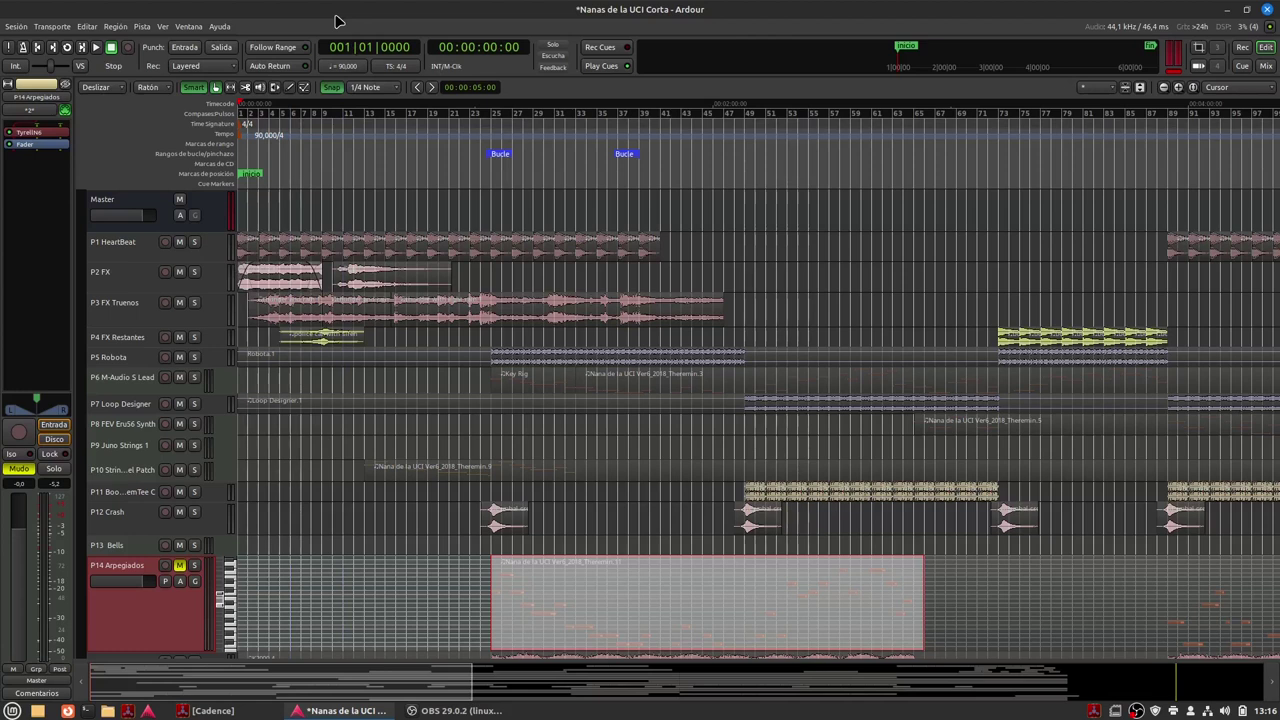
{"action": "scroll", "coordinate": [383, 537], "scroll_direction": "down", "scroll_amount": 2}
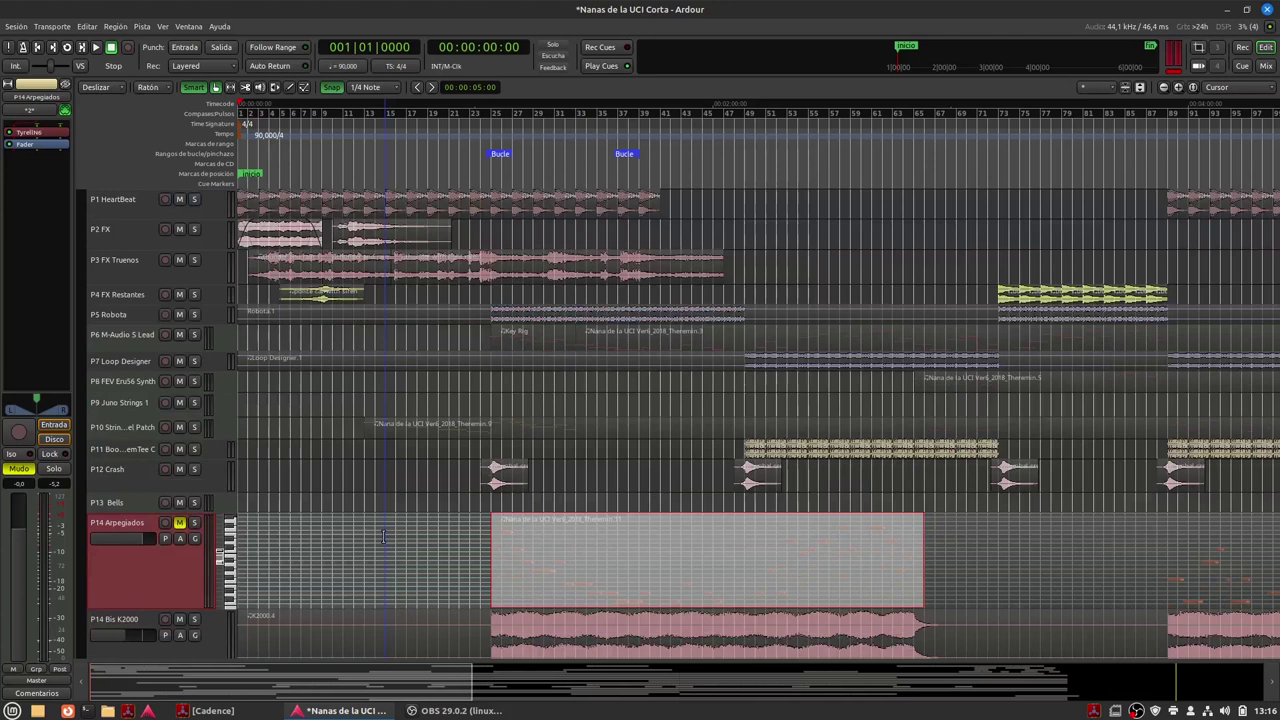
{"action": "scroll", "coordinate": [383, 537], "scroll_direction": "down", "scroll_amount": 5}
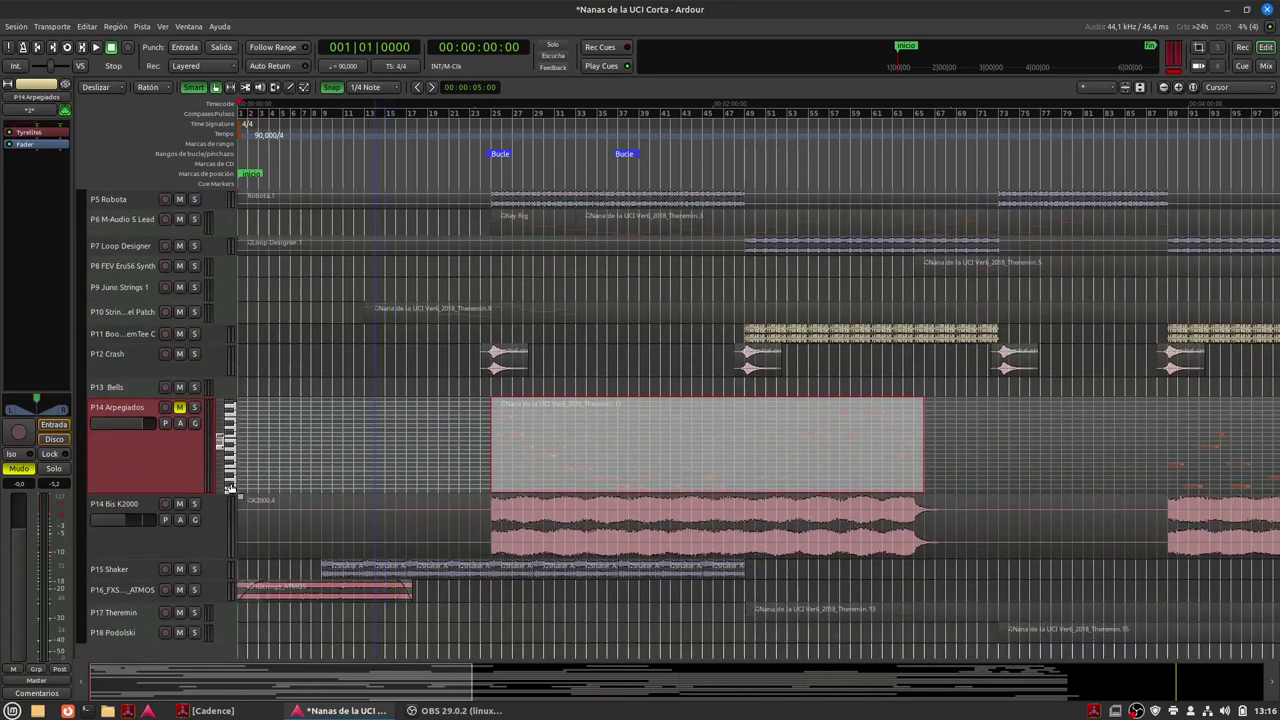
- Solo the P14 Bis K2000 track and audition its audio from bar 25 for a few bars
{"action": "left_click", "coordinate": [196, 544]}
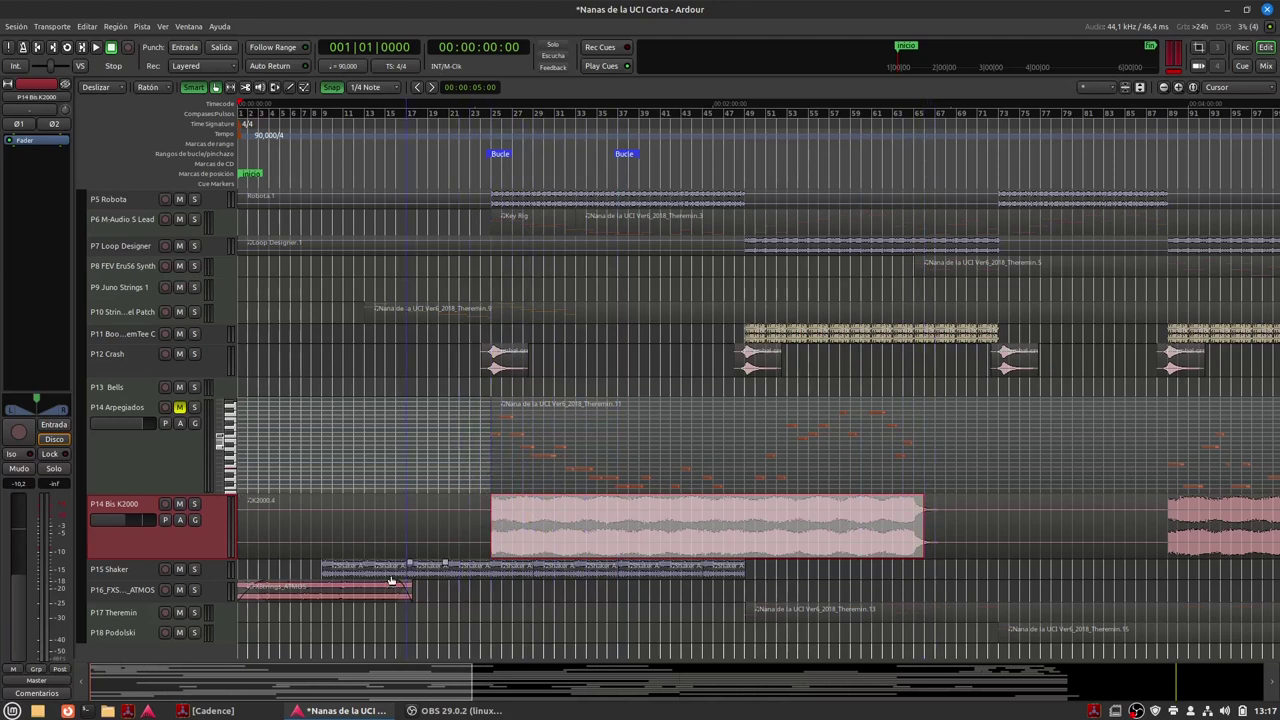
{"action": "left_click", "coordinate": [195, 505]}
{"action": "left_click", "coordinate": [490, 118]}
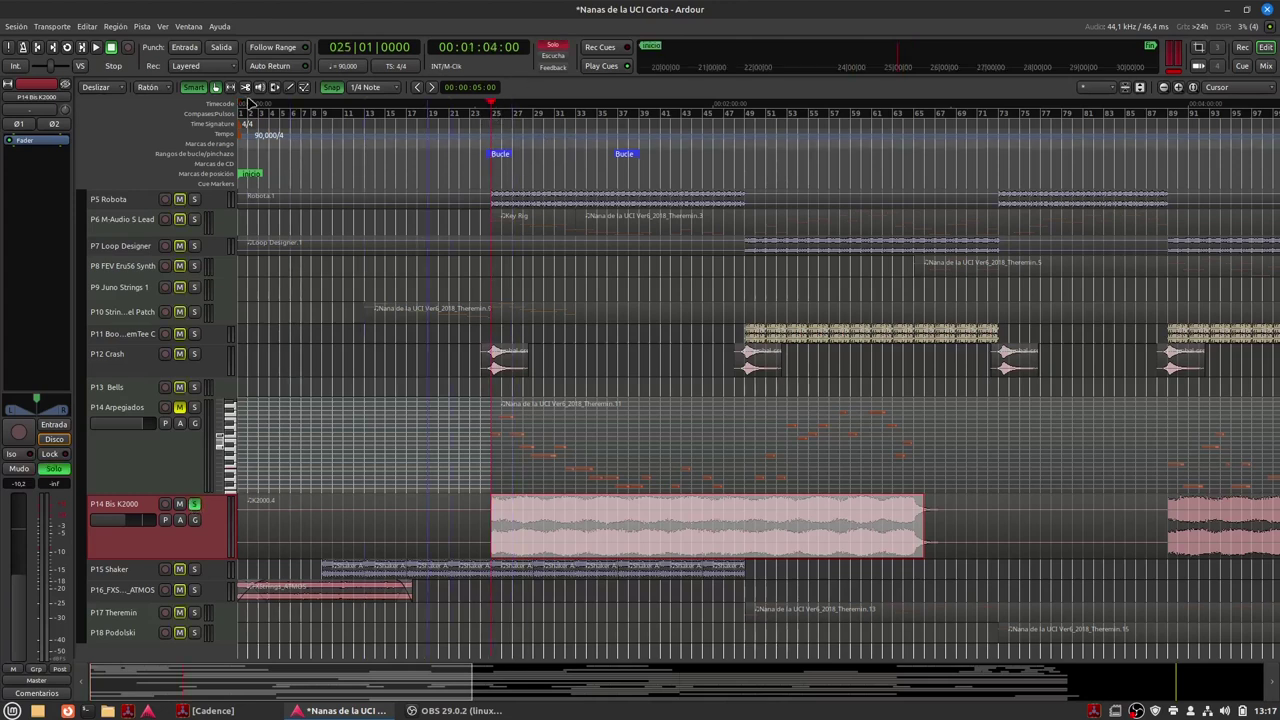
{"action": "left_click", "coordinate": [94, 48]}
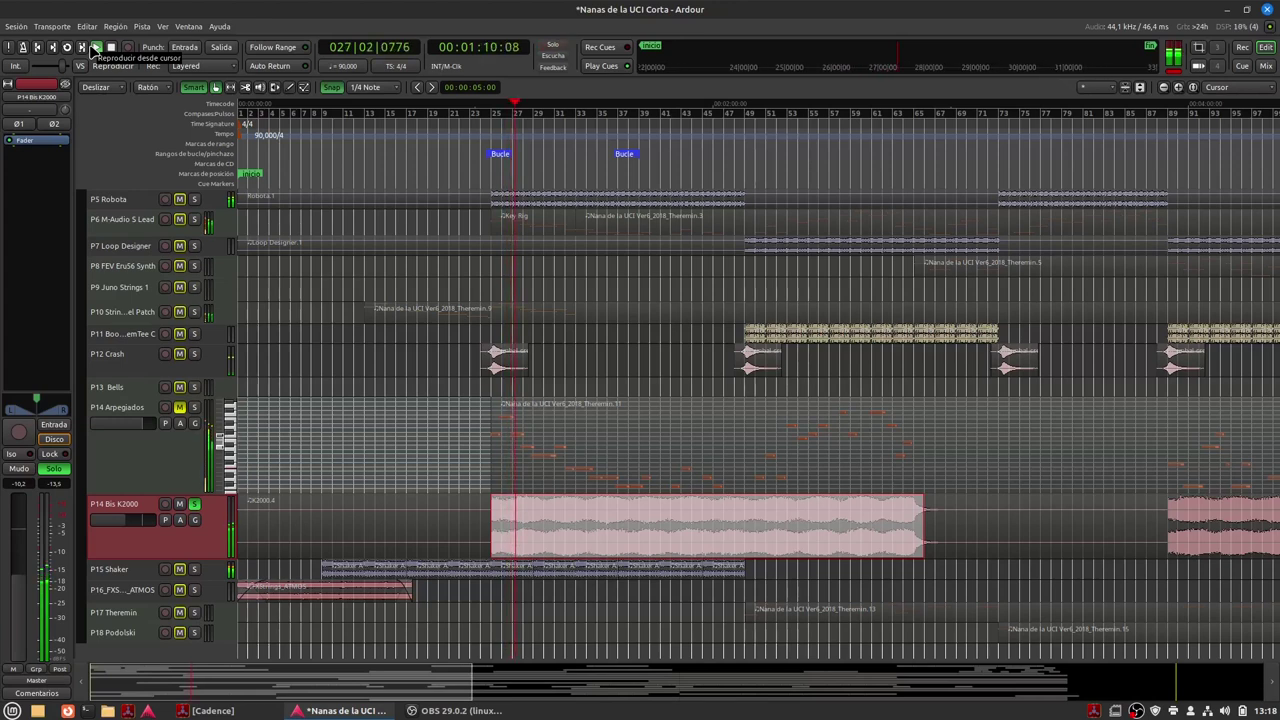
{"action": "left_click", "coordinate": [112, 50]}
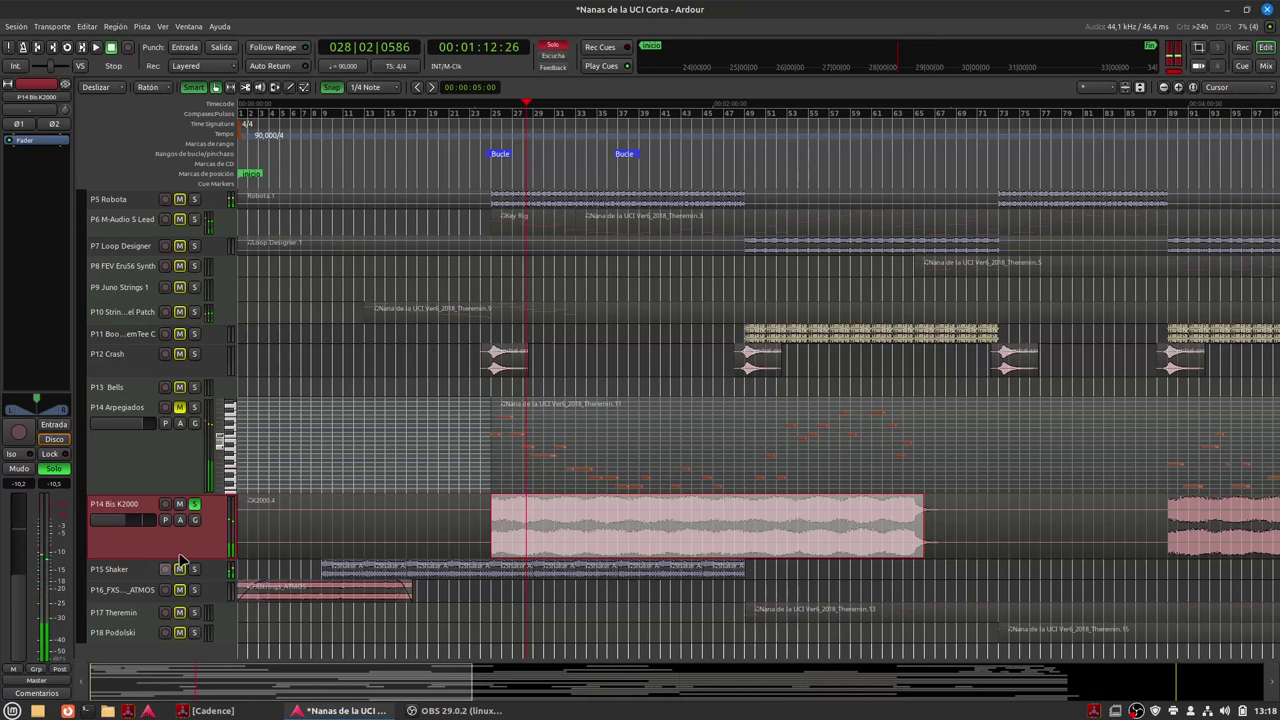
- Turn off solo on the P14 Bis K2000 track and mute it
{"action": "left_click", "coordinate": [194, 505]}
{"action": "left_click", "coordinate": [179, 505]}
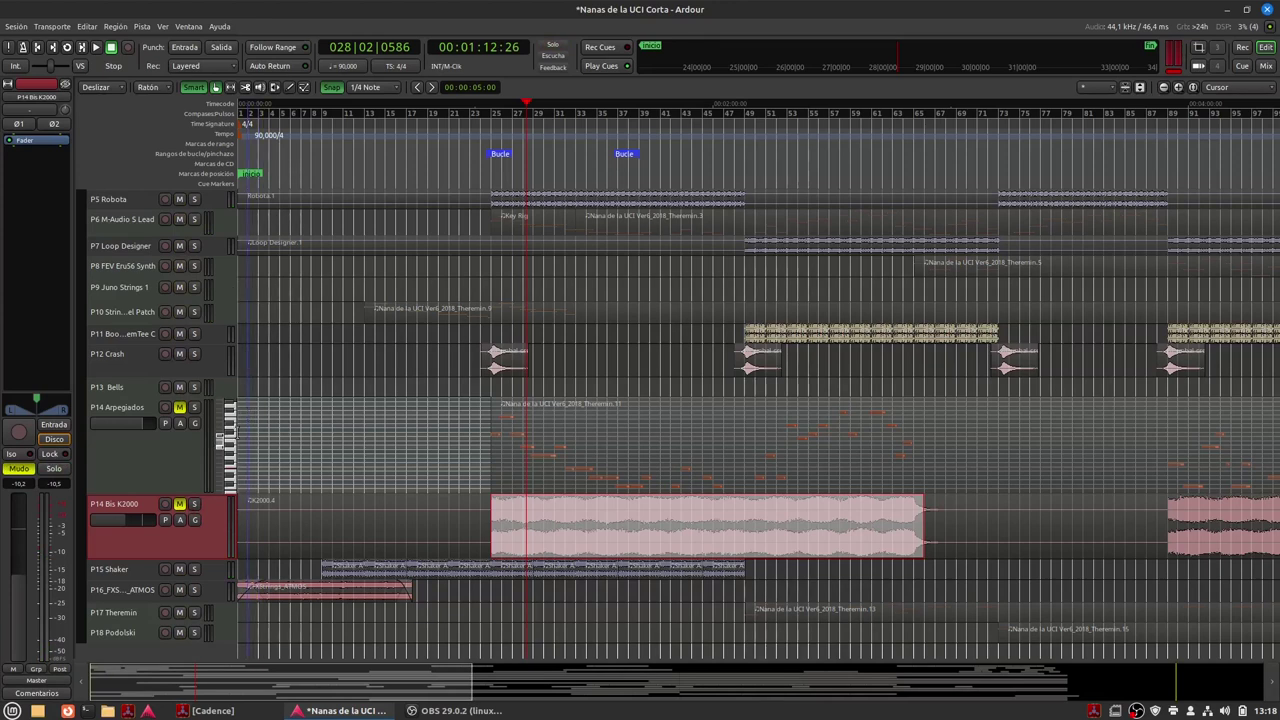
- Inspect the TyrellN6 synth on the P14 Arpegiados track and close its plugin window
{"action": "left_click", "coordinate": [183, 467]}
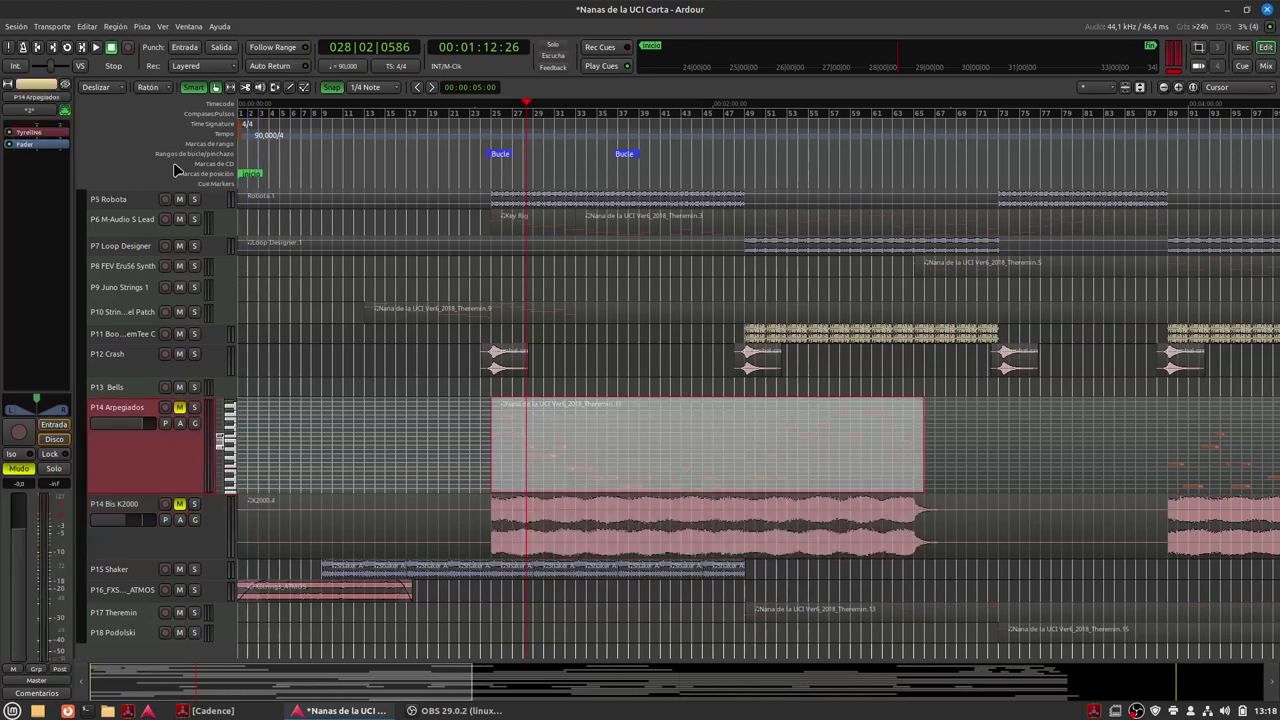
{"action": "double_click", "coordinate": [37, 133]}
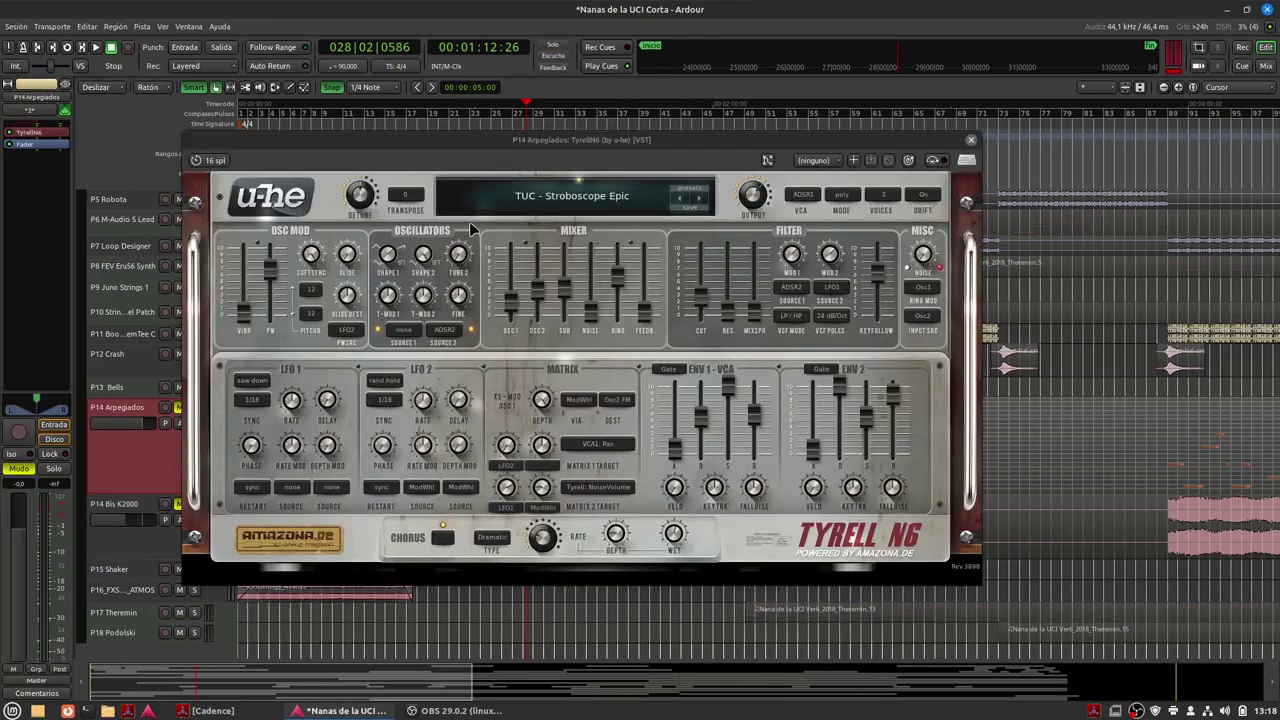
{"action": "left_click_drag", "start_coordinate": [921, 142], "coordinate": [840, 170]}
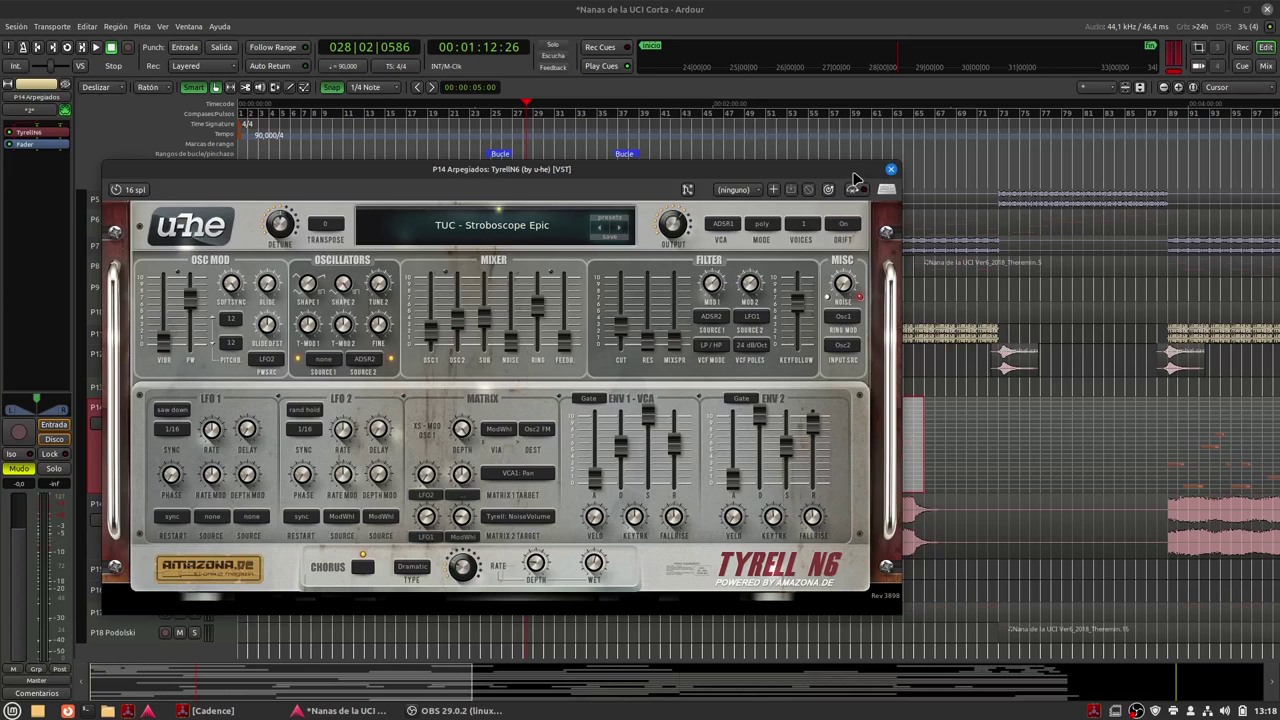
{"action": "left_click", "coordinate": [891, 170]}
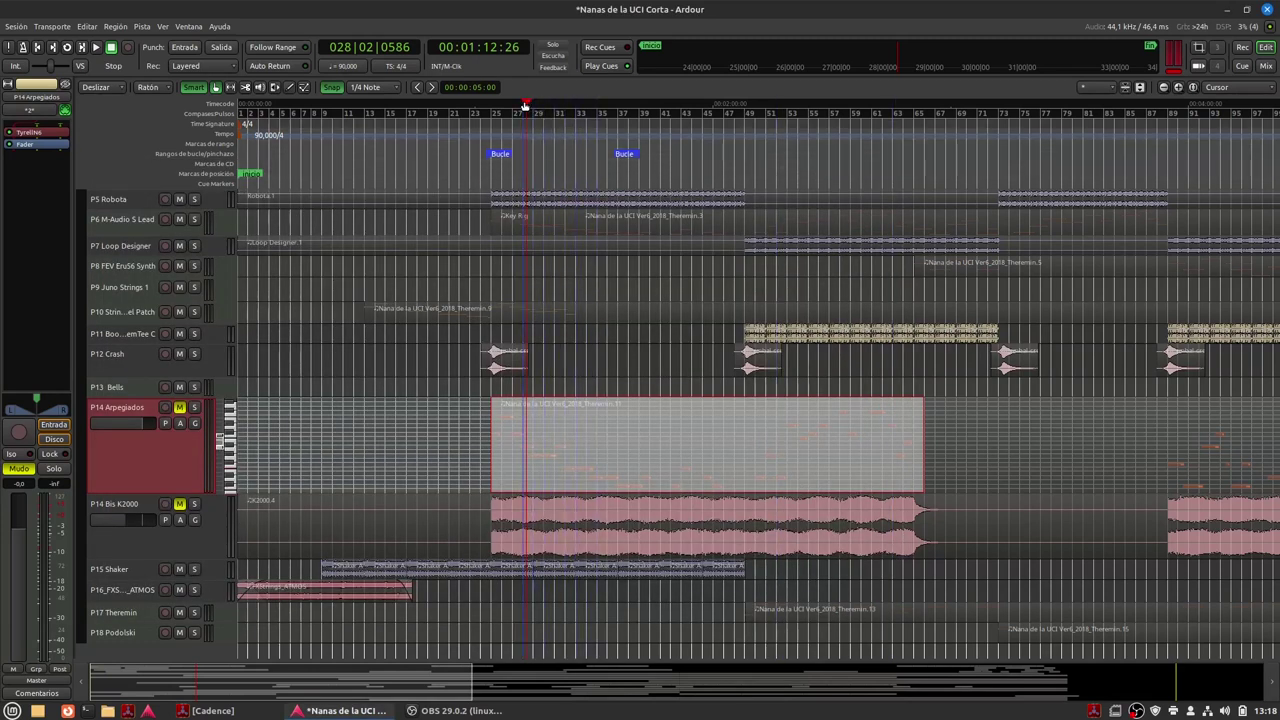
- Unmute and solo the P14 Arpegiados track and audition it from bar 25 for a few bars
{"action": "left_click_drag", "start_coordinate": [525, 104], "coordinate": [492, 104]}
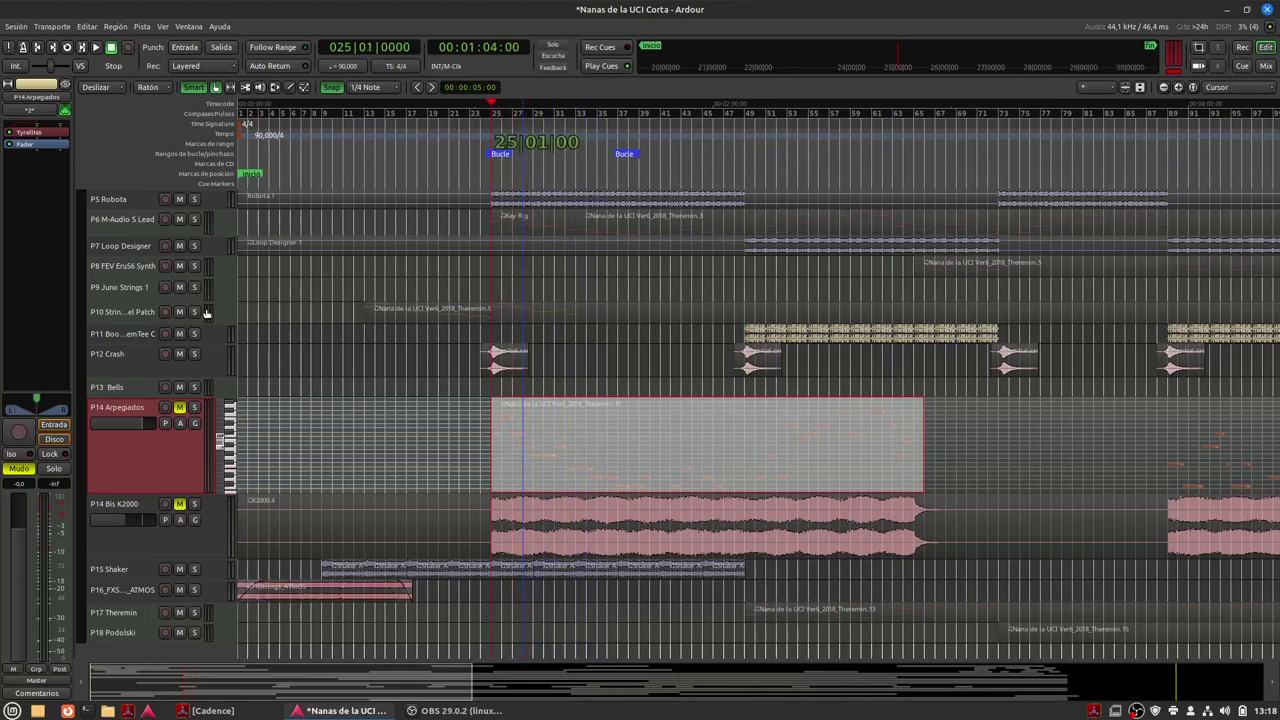
{"action": "left_click", "coordinate": [181, 409]}
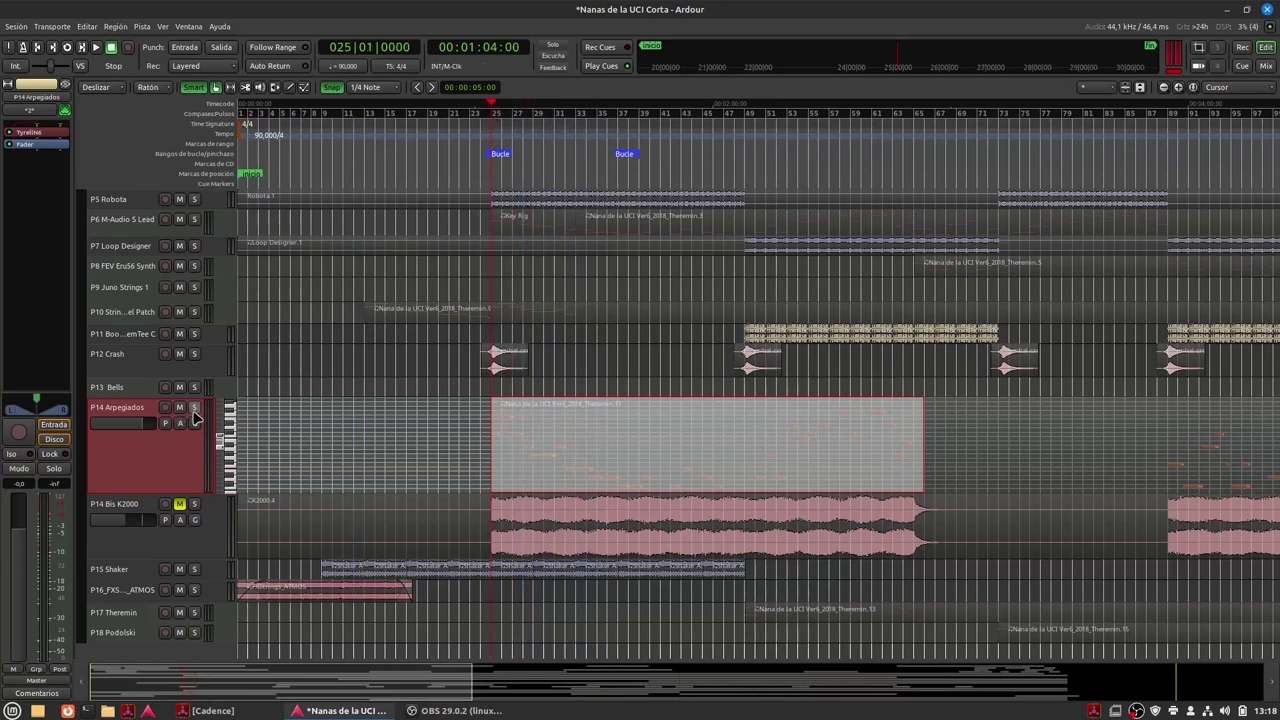
{"action": "left_click", "coordinate": [195, 409]}
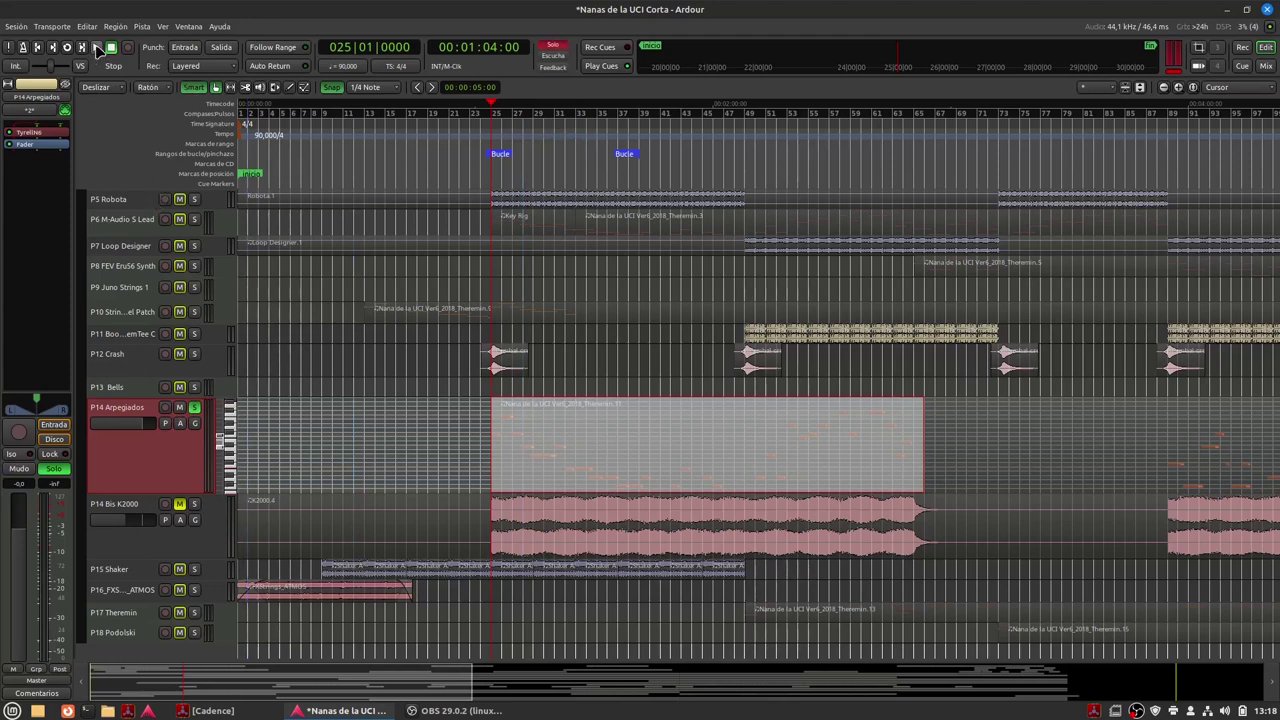
{"action": "left_click", "coordinate": [96, 48]}
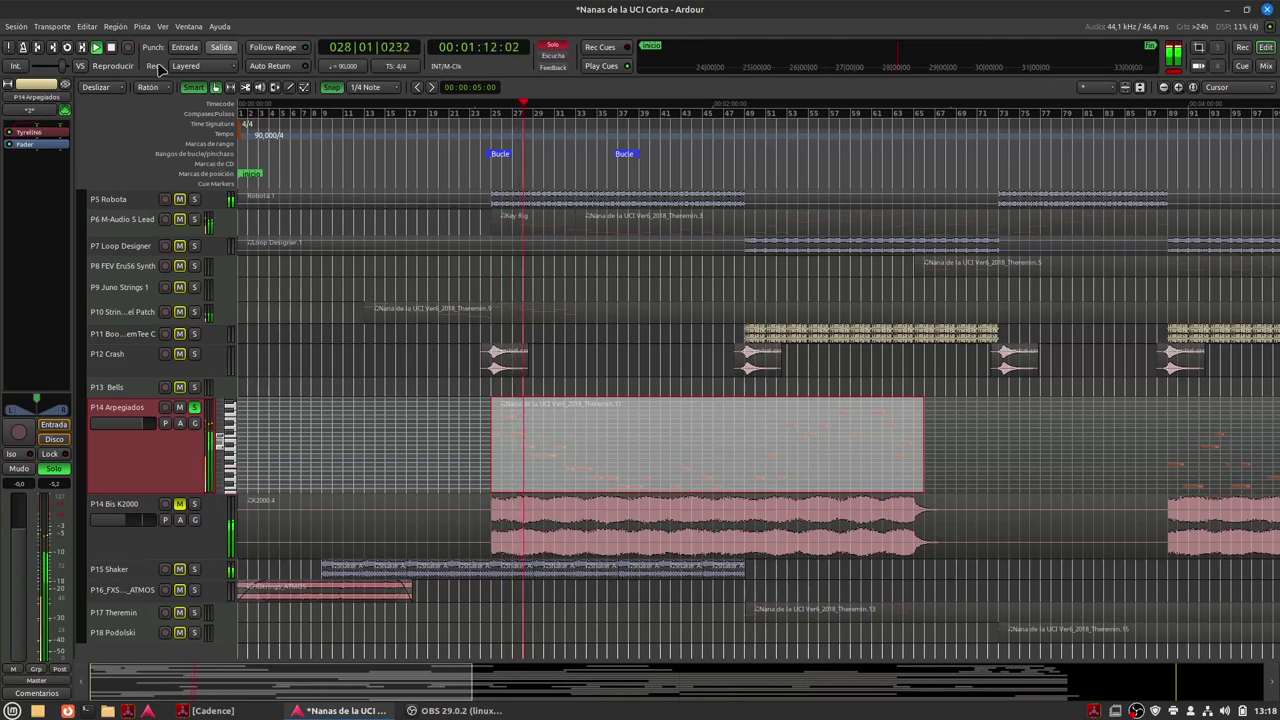
{"action": "left_click", "coordinate": [113, 48]}
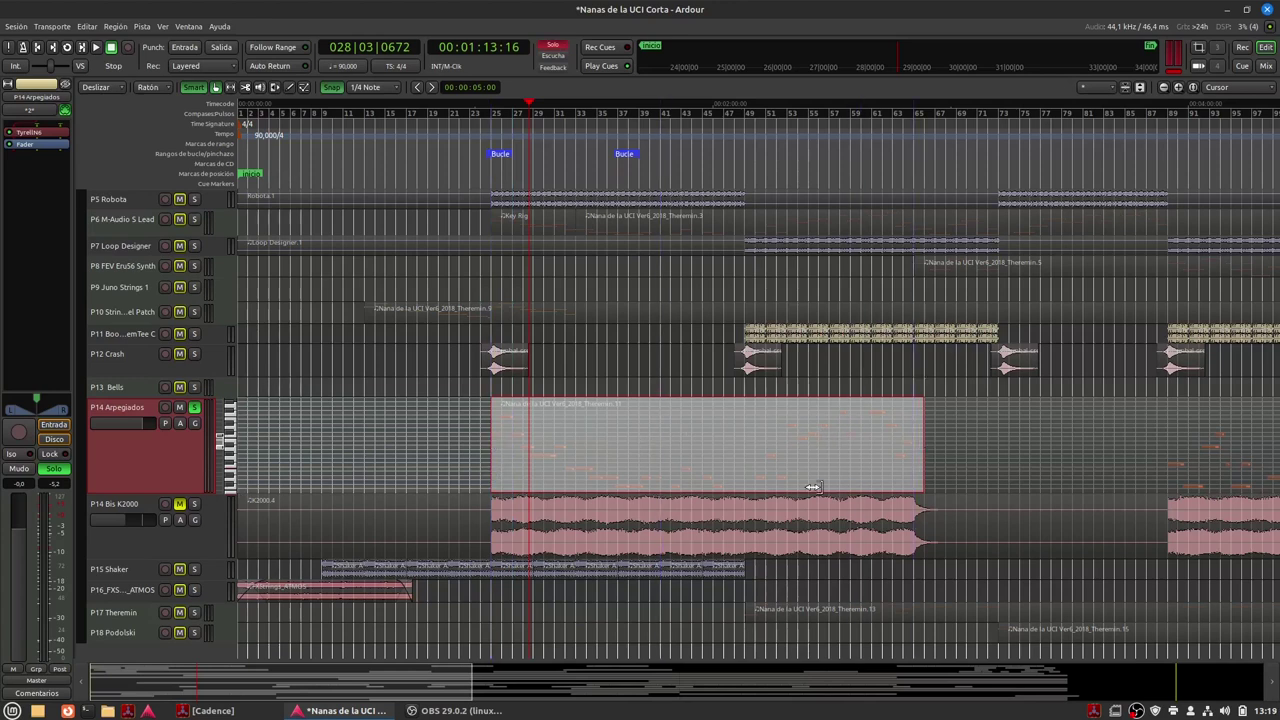
- With the playhead back at the session start, unsolo and mute P14 Arpegiados, and unmute P14 Bis K2000
{"action": "left_click_drag", "start_coordinate": [490, 468], "coordinate": [473, 465]}
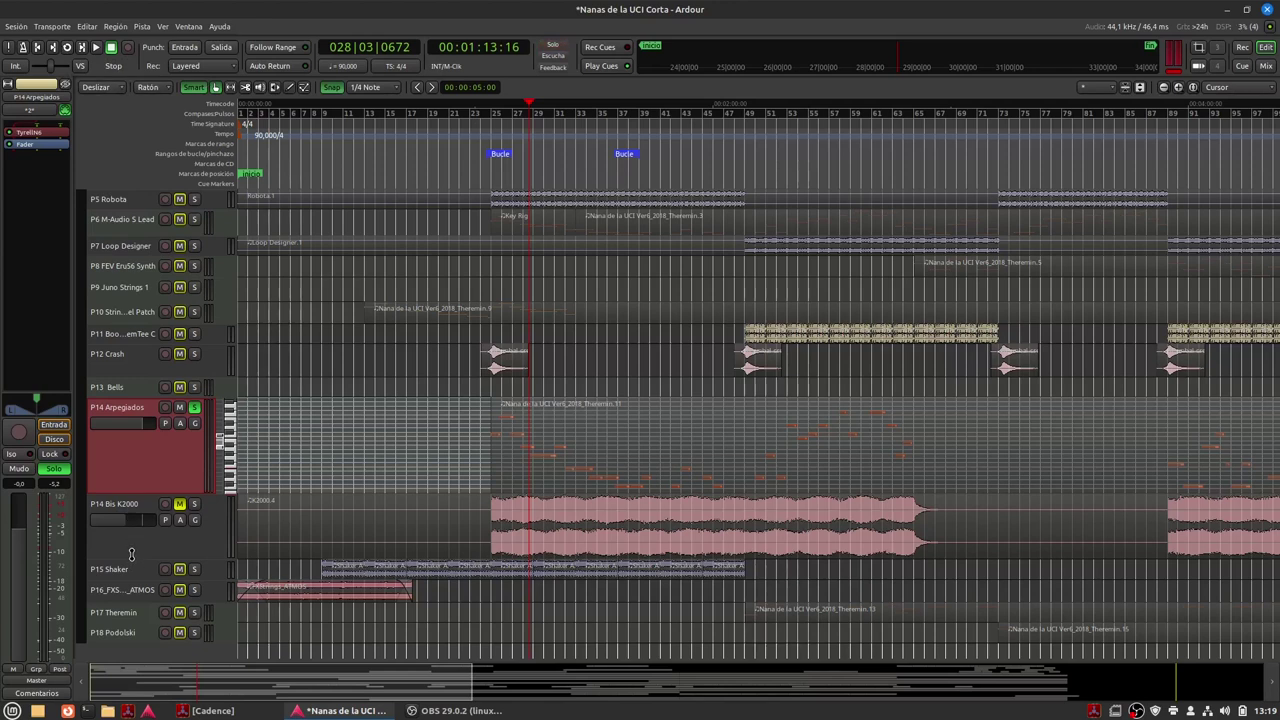
{"action": "left_click", "coordinate": [38, 47]}
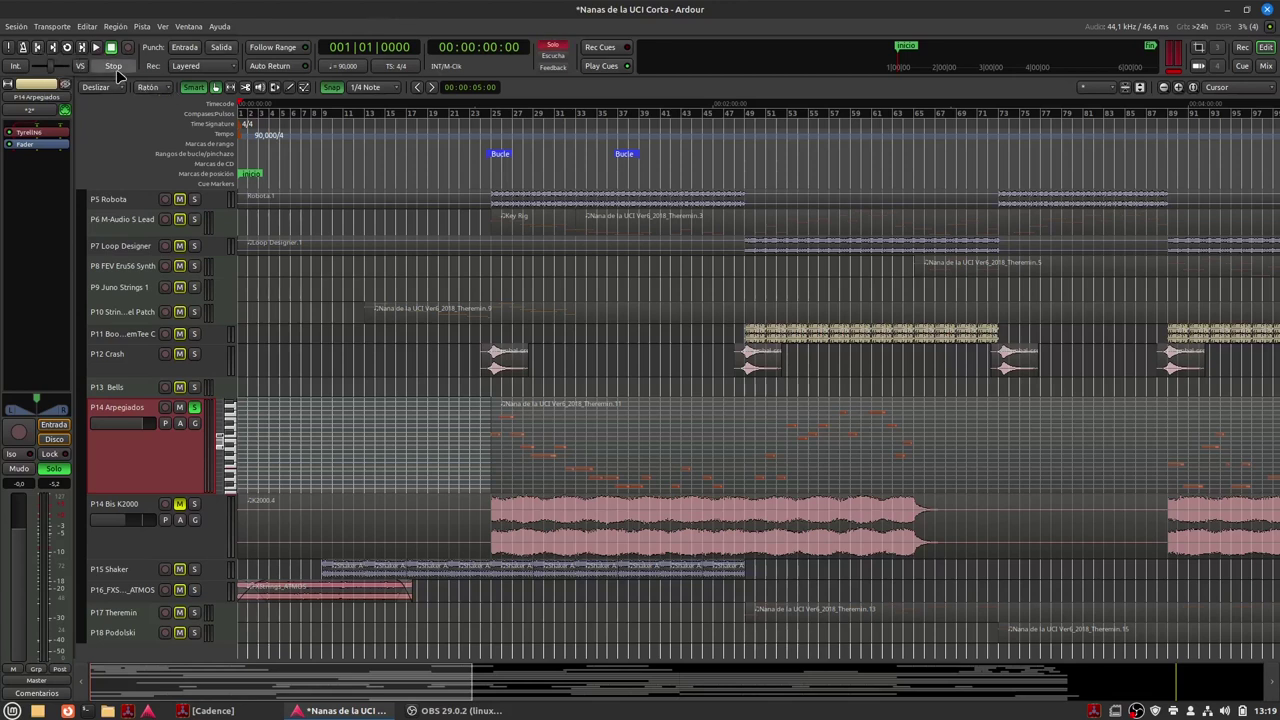
{"action": "left_click", "coordinate": [195, 407]}
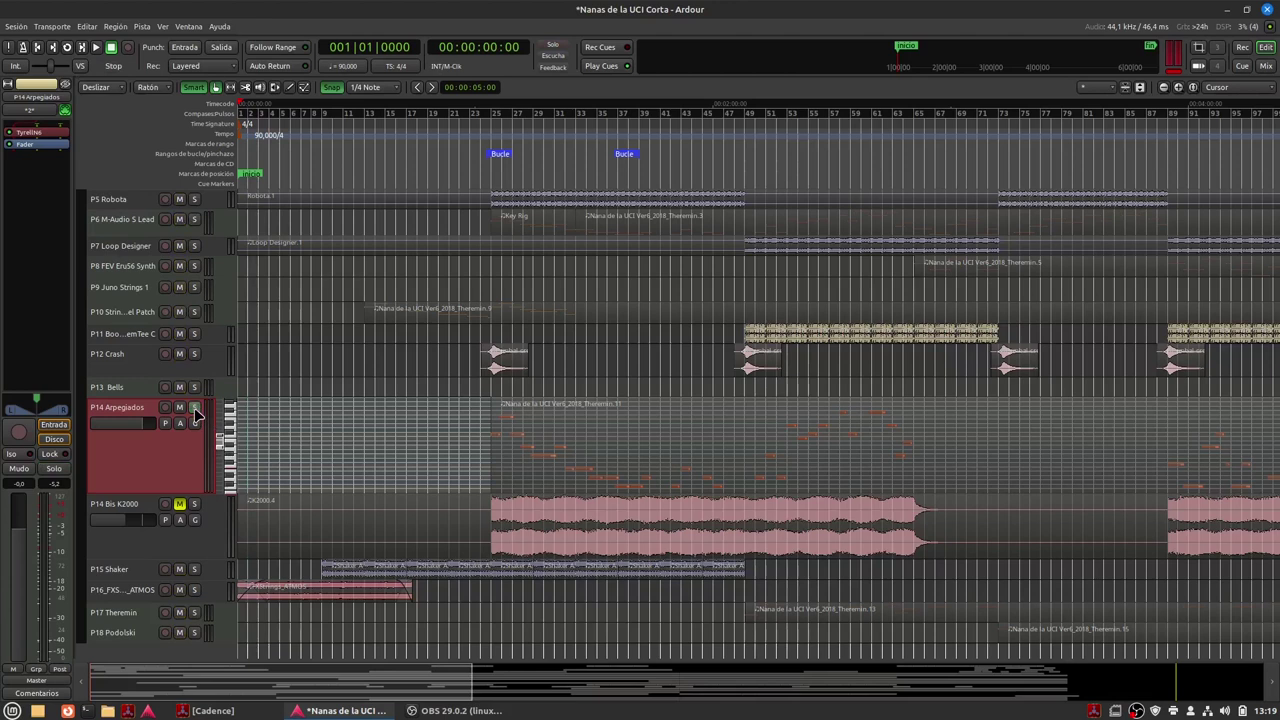
{"action": "left_click", "coordinate": [180, 504]}
{"action": "left_click", "coordinate": [179, 407]}
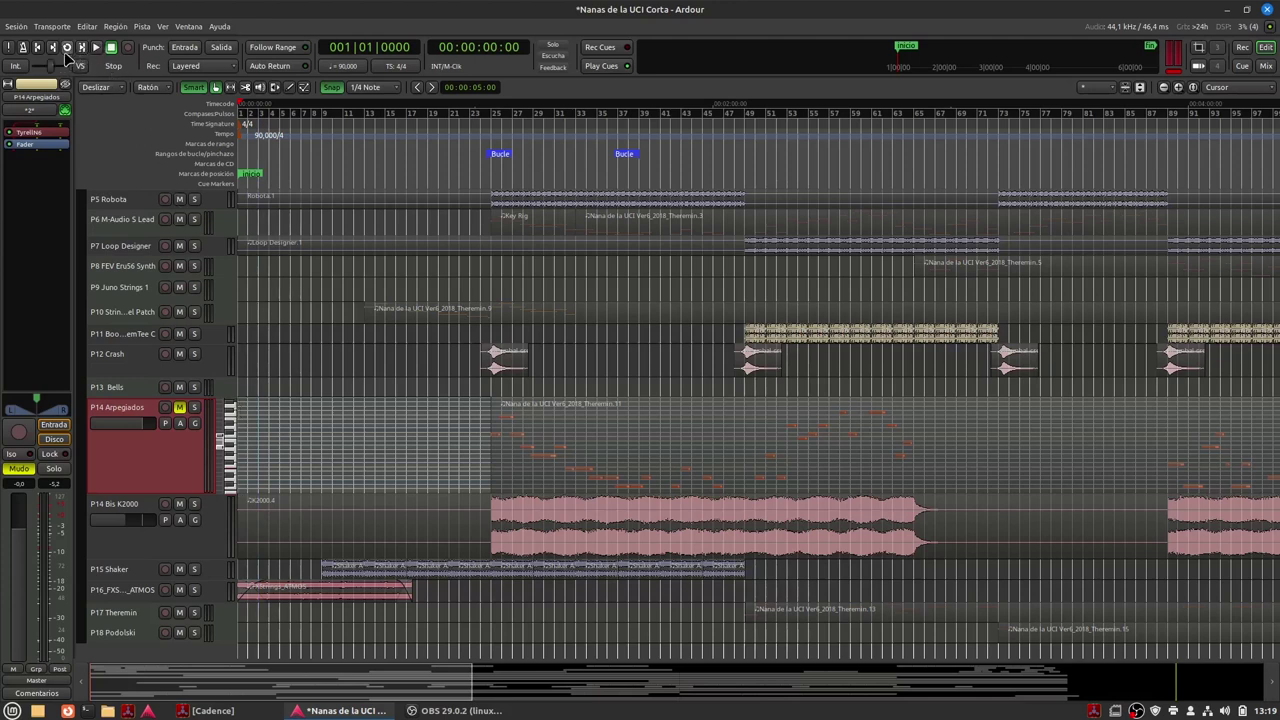
- Play the full mix from the session start and stop at about bar 18
{"action": "left_click", "coordinate": [96, 48]}
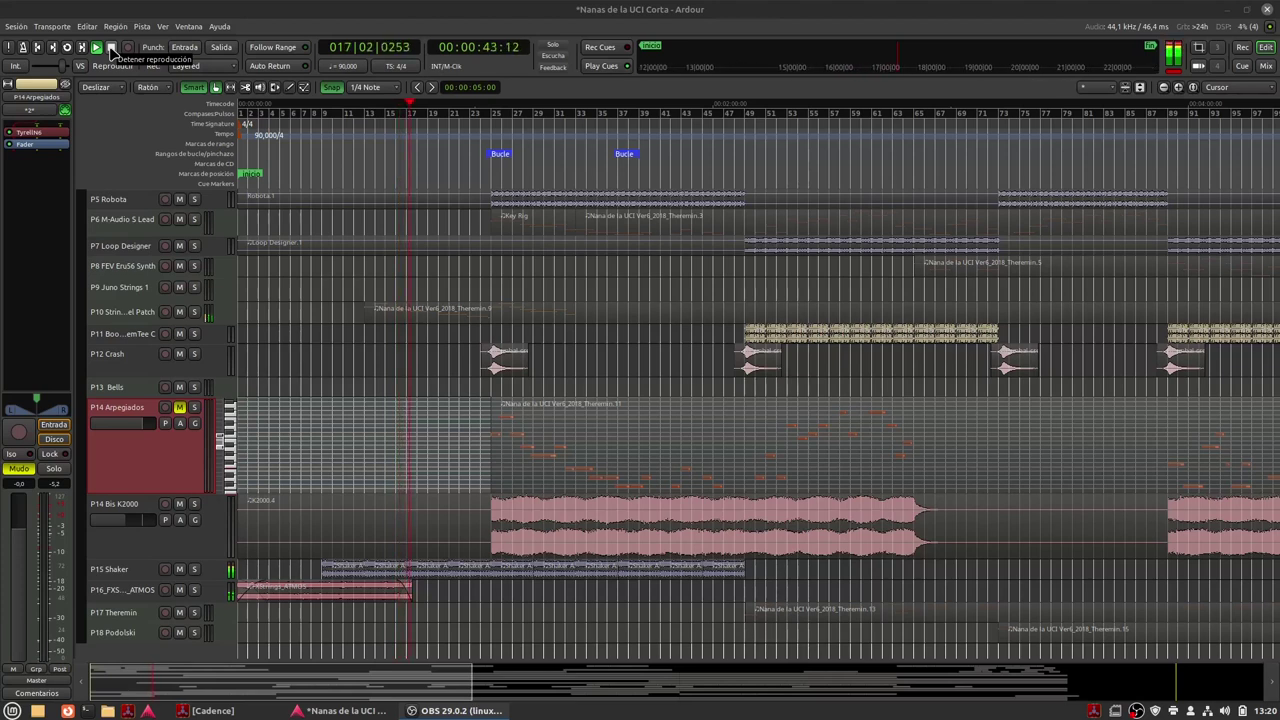
{"action": "left_click", "coordinate": [112, 52]}
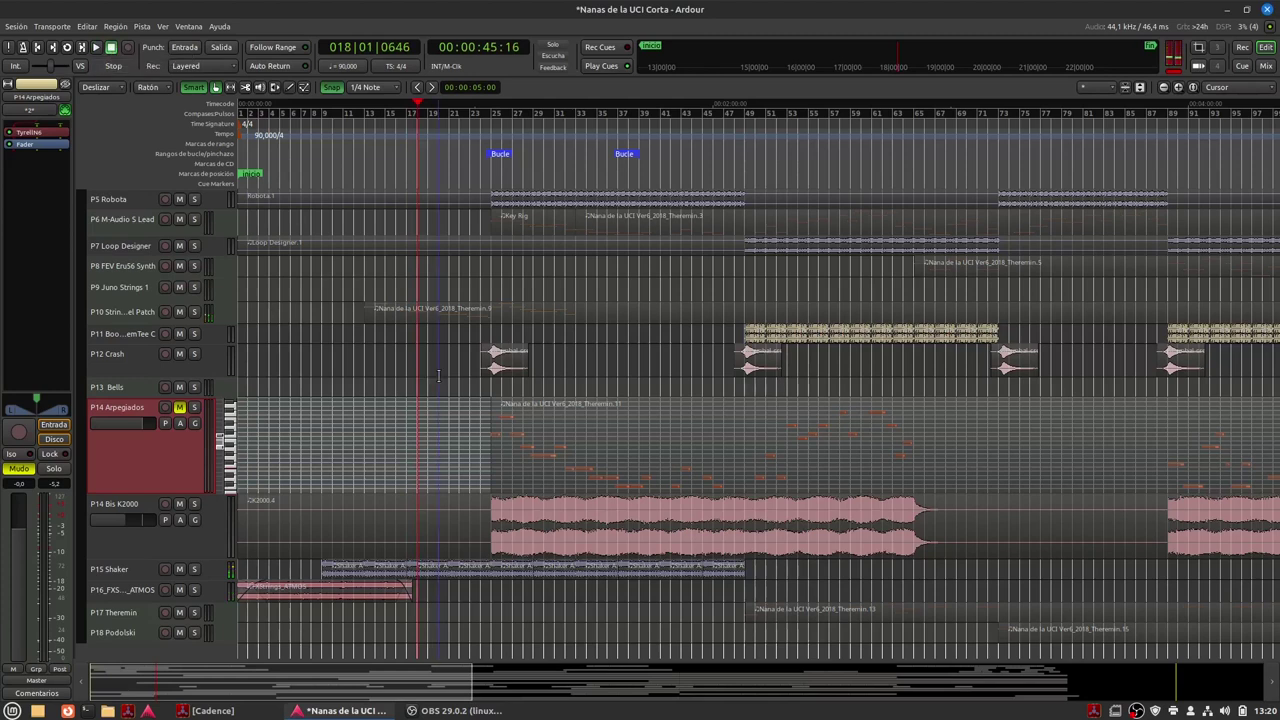